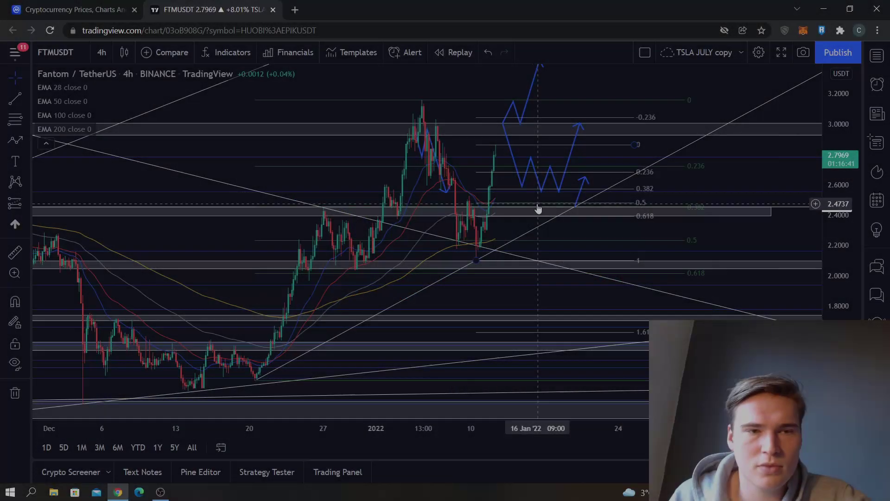
# Step: Search 'ftm' on CoinMarketCap and open the Fantom (FTM) page showing $2.80, rank #26
pyautogui.click(74, 9)
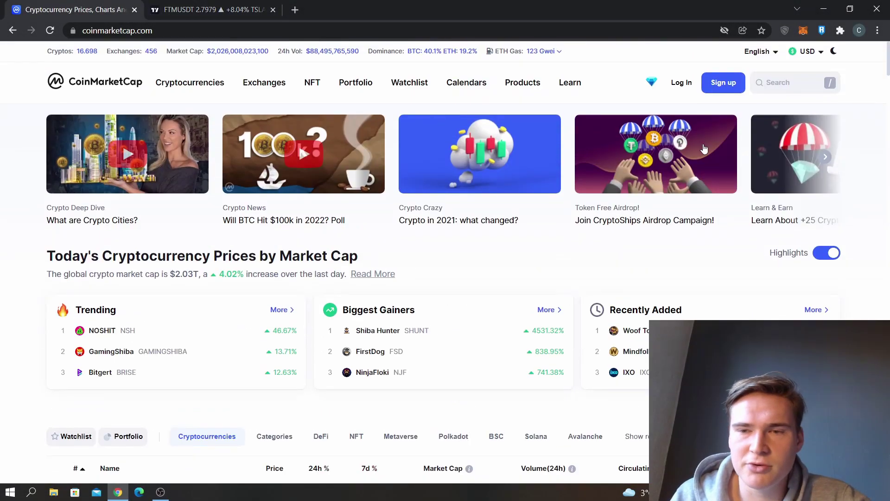
pyautogui.click(791, 88)
pyautogui.write('ftm')
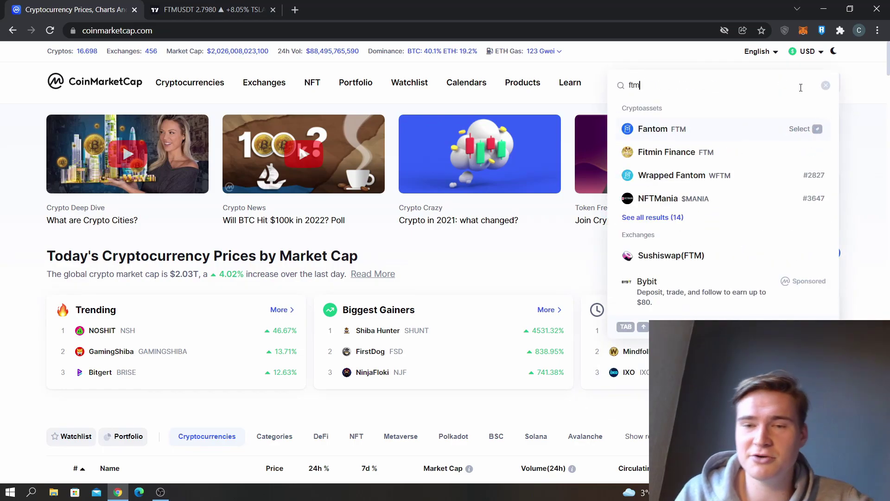
pyautogui.click(713, 134)
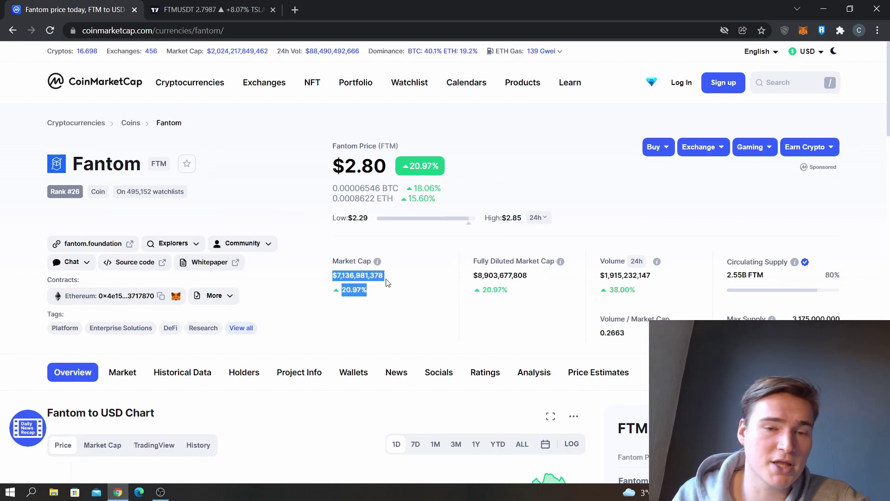
pyautogui.click(387, 295)
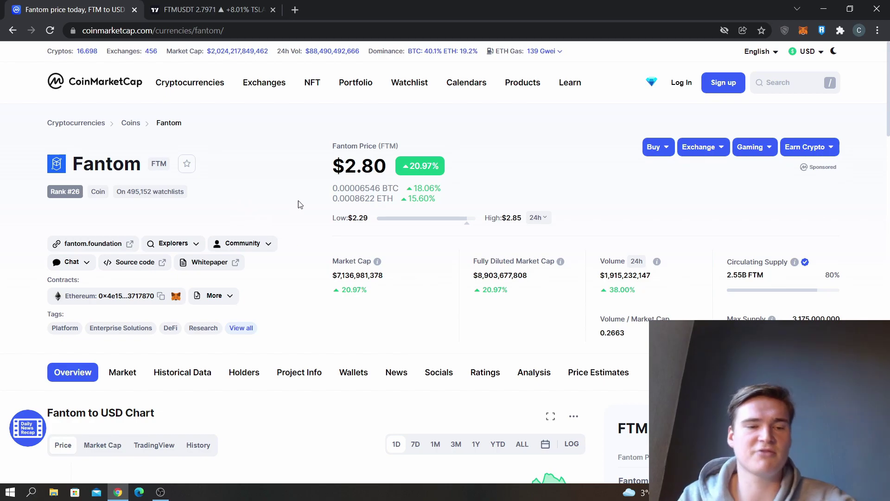
# Step: Pan the Fantom/TetherUS chart up to the 3.4 zone, then recheck Fantom's CoinMarketCap stats
pyautogui.click(209, 10)
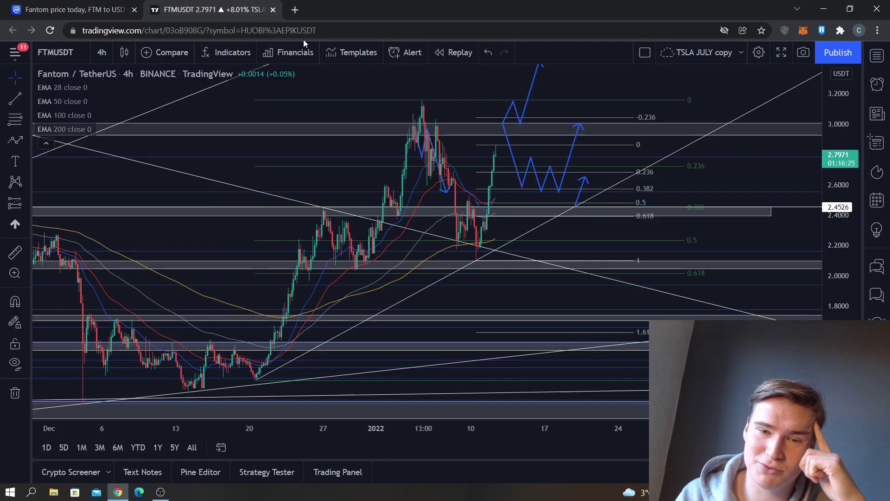
pyautogui.moveTo(376, 171); pyautogui.dragTo(350, 234)
pyautogui.click(94, 6)
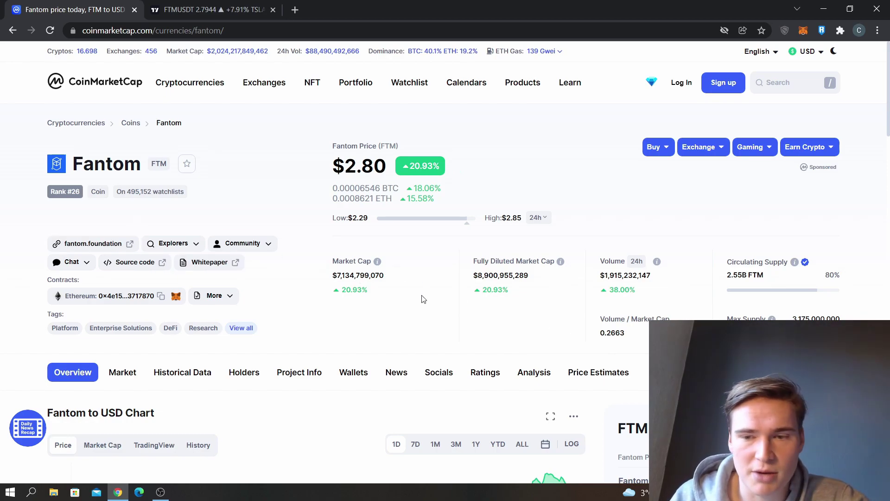
pyautogui.scroll(-5, 422, 299)
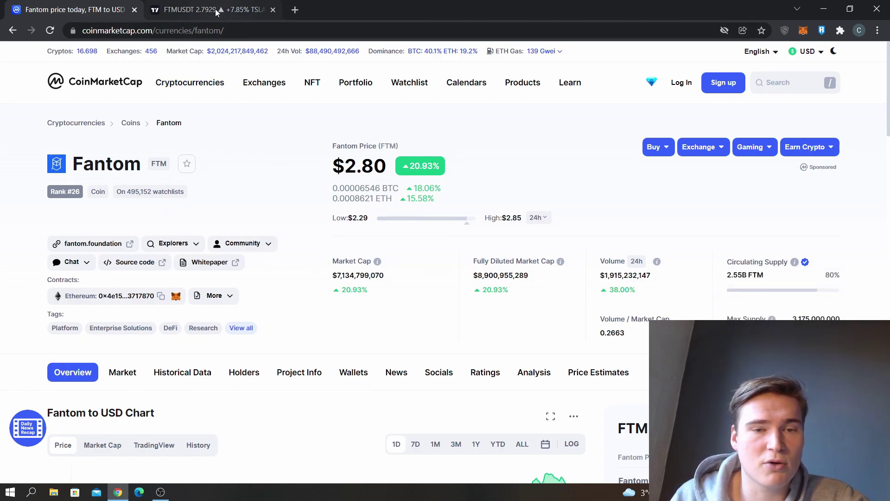
# Step: Back on the FTMUSDT chart, add future space and inspect the upper blue projected arrow
pyautogui.hotkey('ctrl', 'Tab')
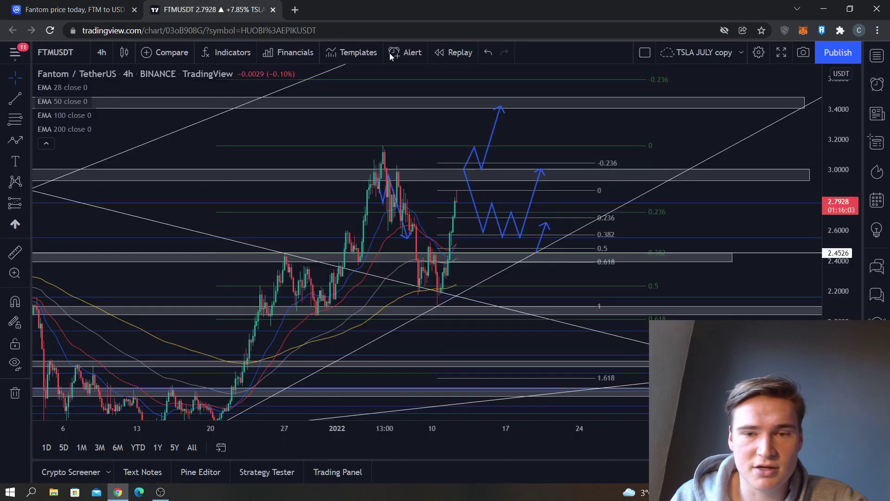
pyautogui.moveTo(788, 229); pyautogui.dragTo(722, 198)
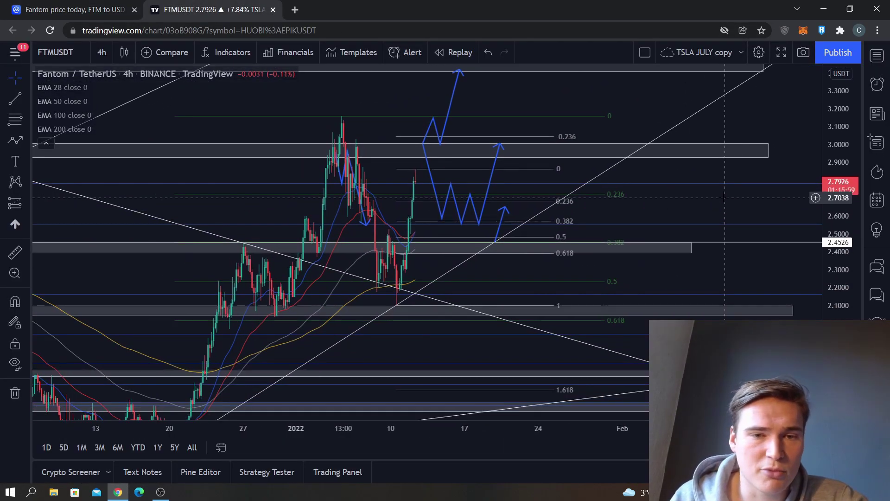
pyautogui.click(353, 177)
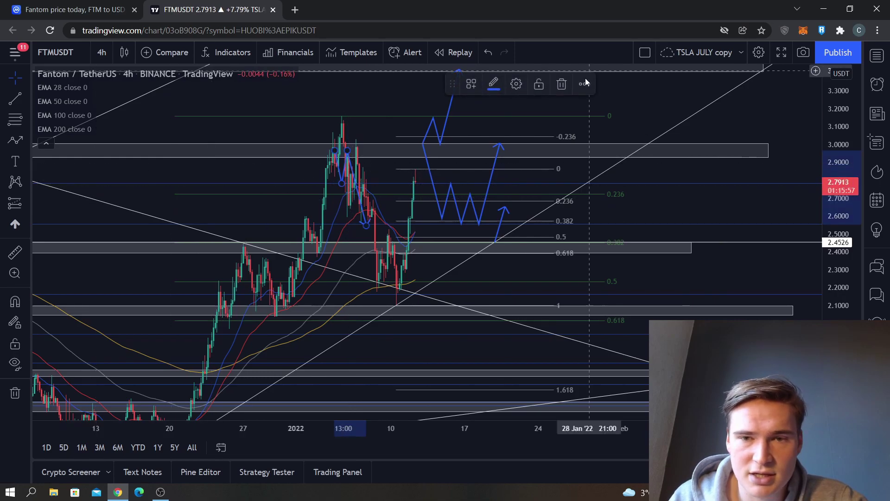
pyautogui.click(562, 84)
pyautogui.moveTo(459, 178); pyautogui.dragTo(456, 209)
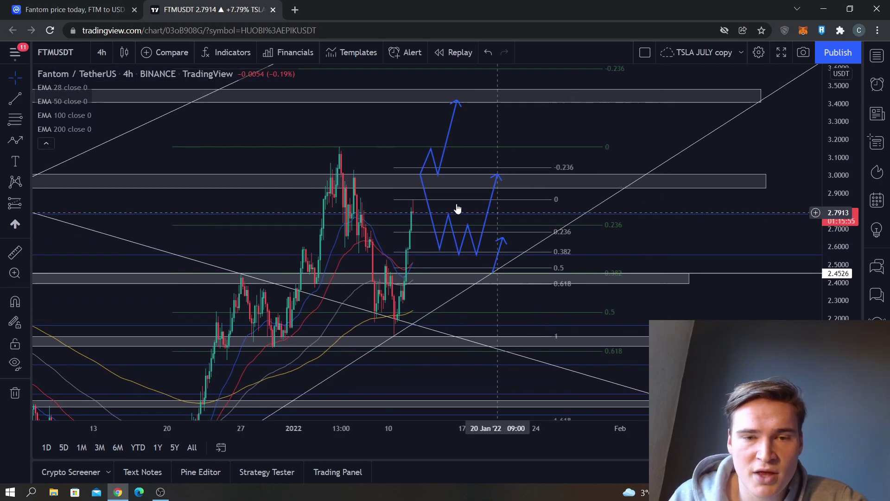
# Step: Inspect the grey zone around 3.0 while keeping the 3.4 target zone in view
pyautogui.click(414, 180)
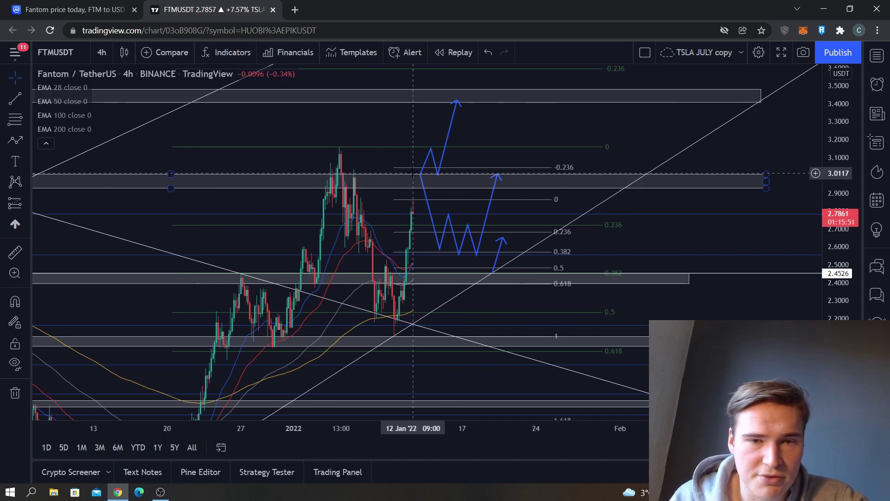
pyautogui.moveTo(412, 215); pyautogui.dragTo(414, 175)
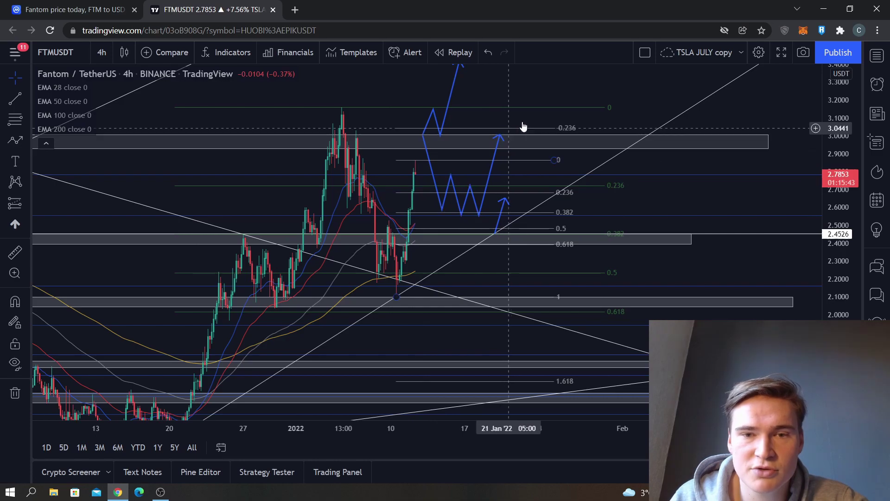
pyautogui.moveTo(413, 86); pyautogui.dragTo(402, 127)
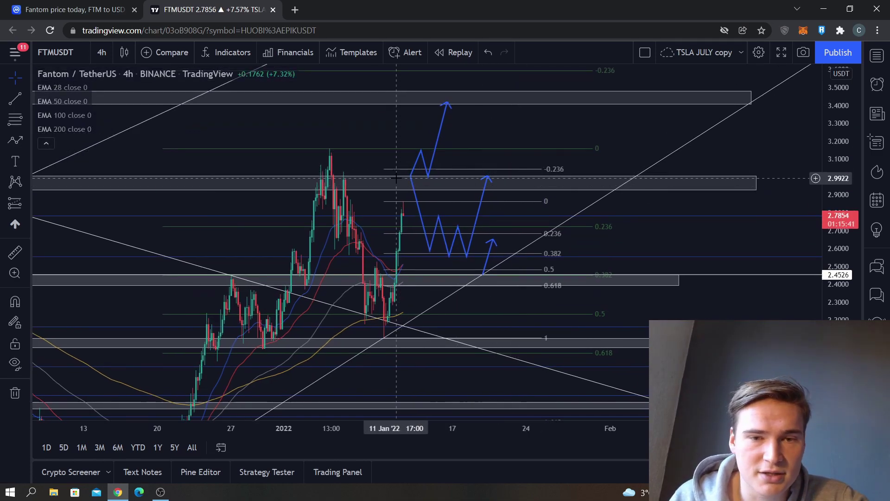
pyautogui.click(400, 181)
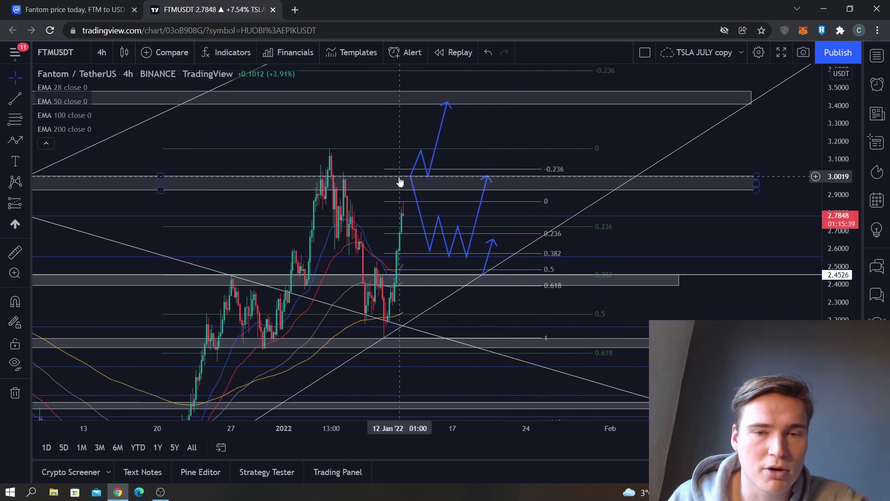
pyautogui.moveTo(396, 177); pyautogui.dragTo(394, 191)
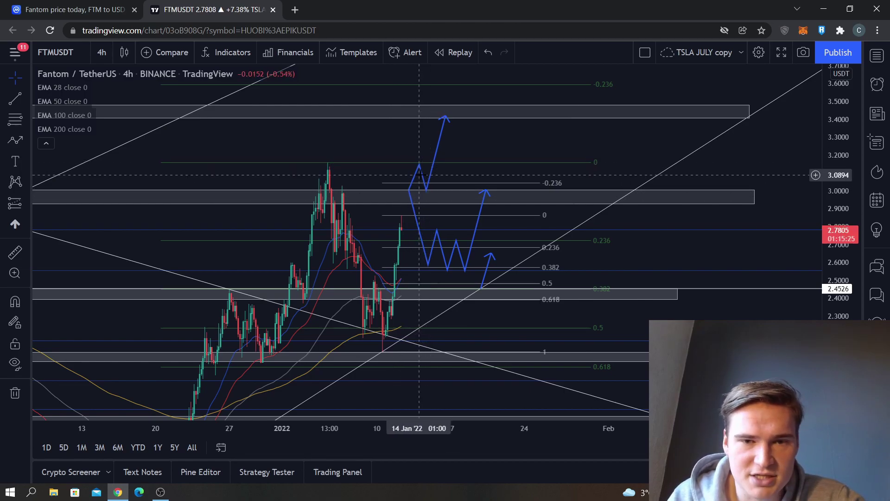
# Step: Shift the chart toward higher prices, then load the CoinMarketCap homepage
pyautogui.moveTo(411, 158); pyautogui.dragTo(405, 188)
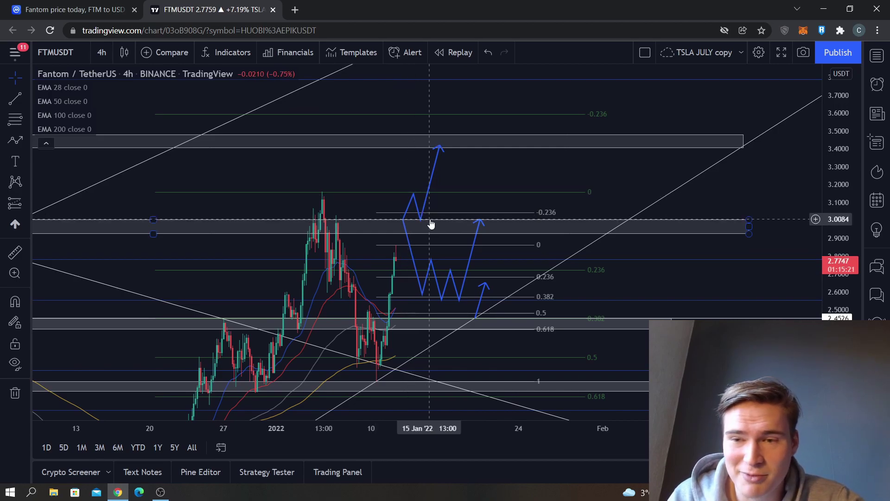
pyautogui.moveTo(432, 222); pyautogui.dragTo(433, 236)
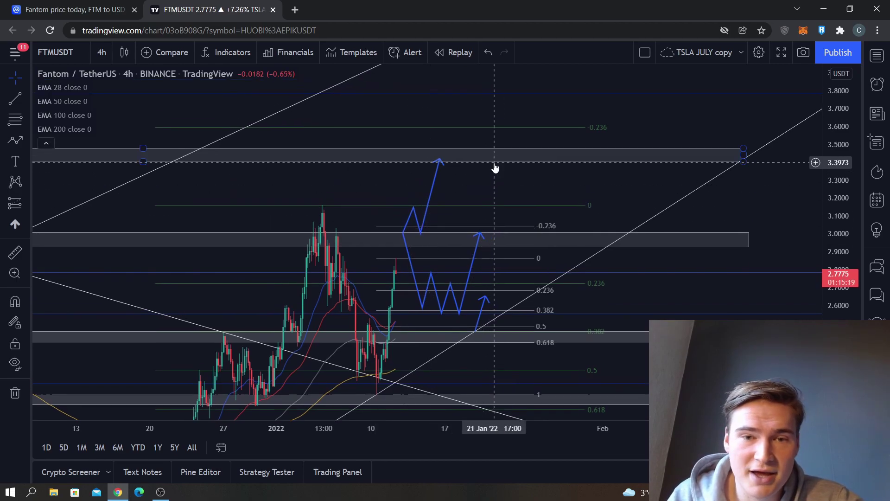
pyautogui.moveTo(491, 197); pyautogui.dragTo(504, 173)
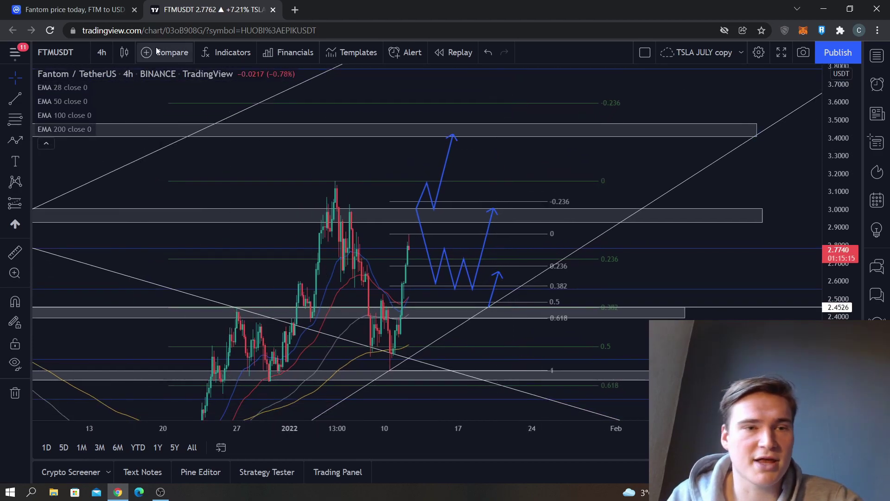
pyautogui.click(103, 11)
pyautogui.click(103, 91)
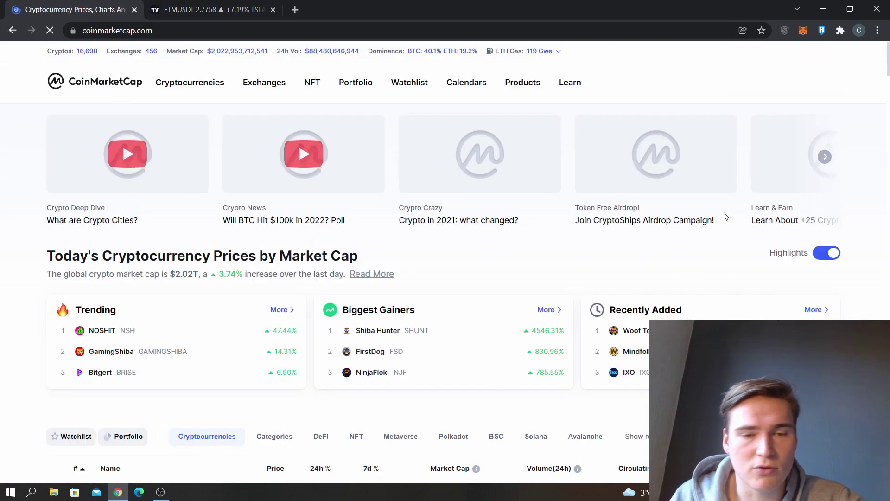
# Step: Scroll through CoinMarketCap's cryptocurrency prices table, then go back to the FTMUSDT 4h chart
pyautogui.scroll(-3, 603, 278)
pyautogui.scroll(-3, 493, 331)
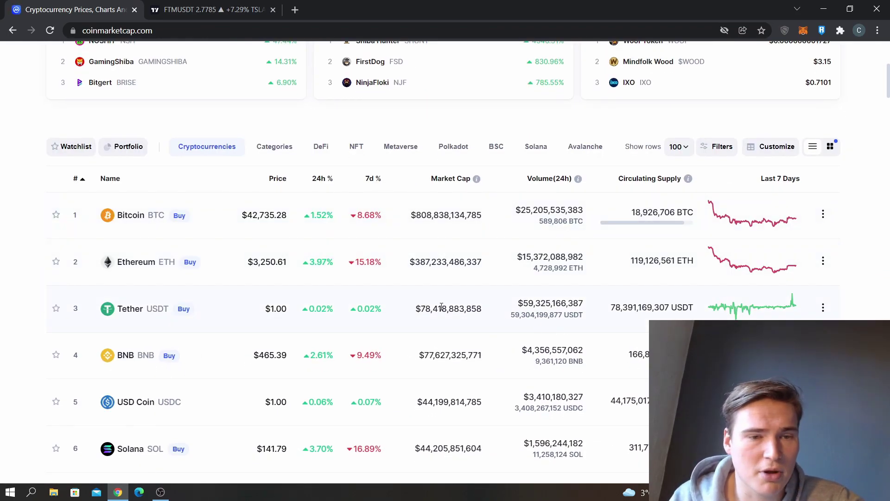
pyautogui.click(211, 9)
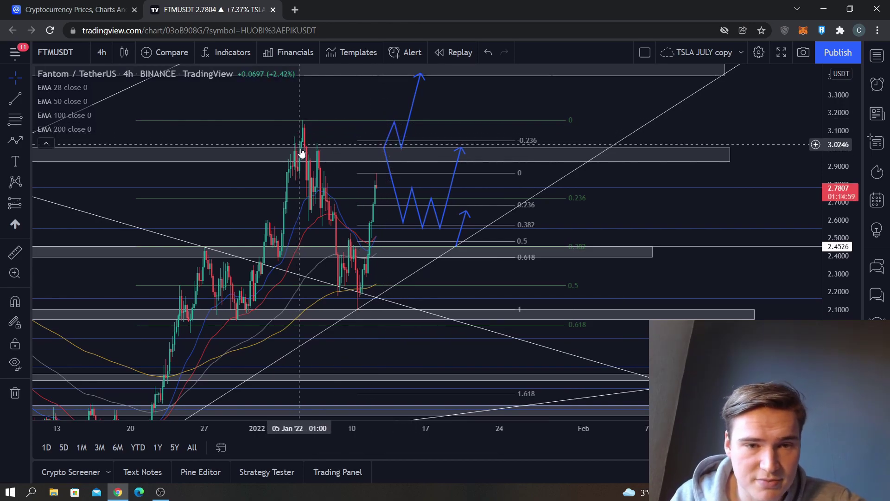
pyautogui.hscroll(2, 328, 167)
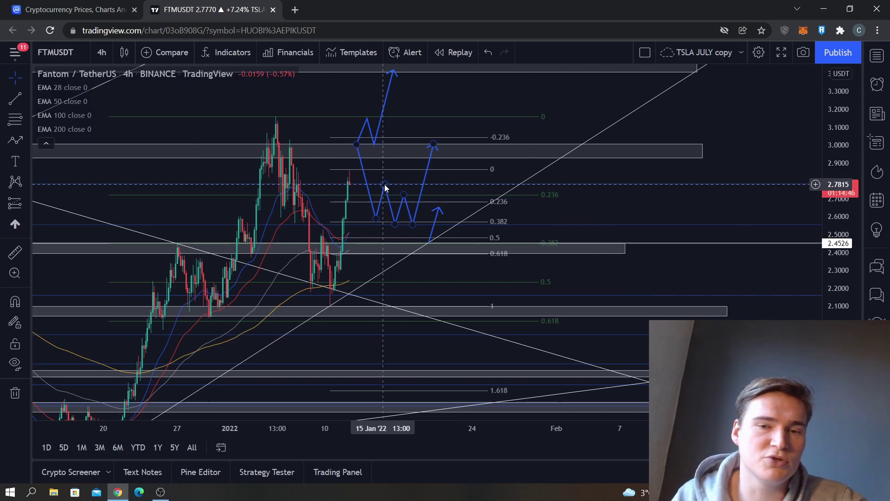
pyautogui.moveTo(586, 204); pyautogui.dragTo(597, 182)
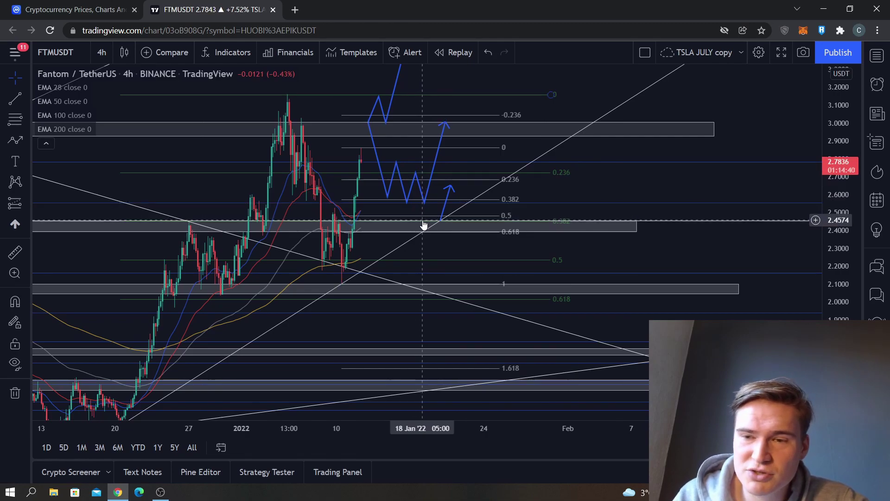
pyautogui.moveTo(424, 225); pyautogui.dragTo(417, 250)
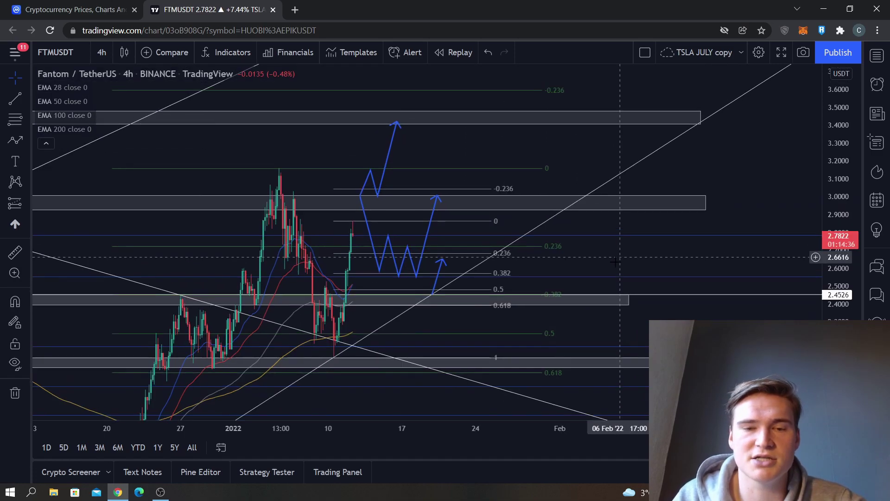
pyautogui.moveTo(617, 211); pyautogui.dragTo(615, 260)
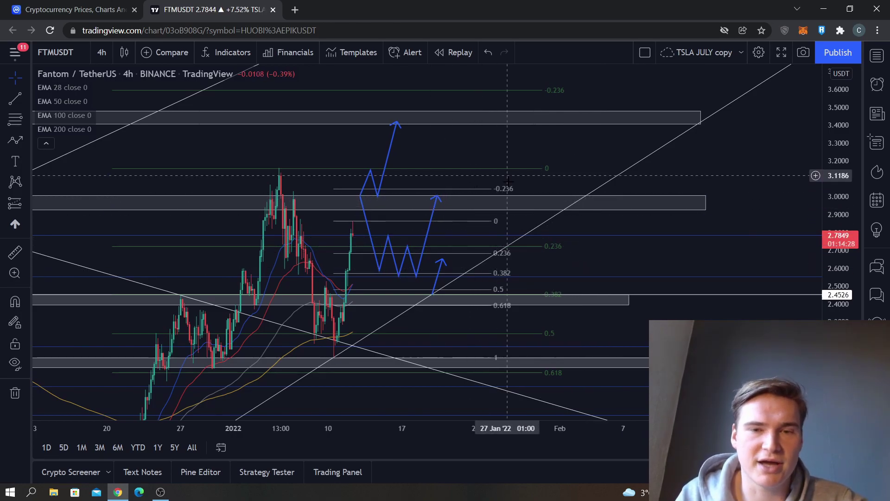
pyautogui.moveTo(566, 166); pyautogui.dragTo(568, 144)
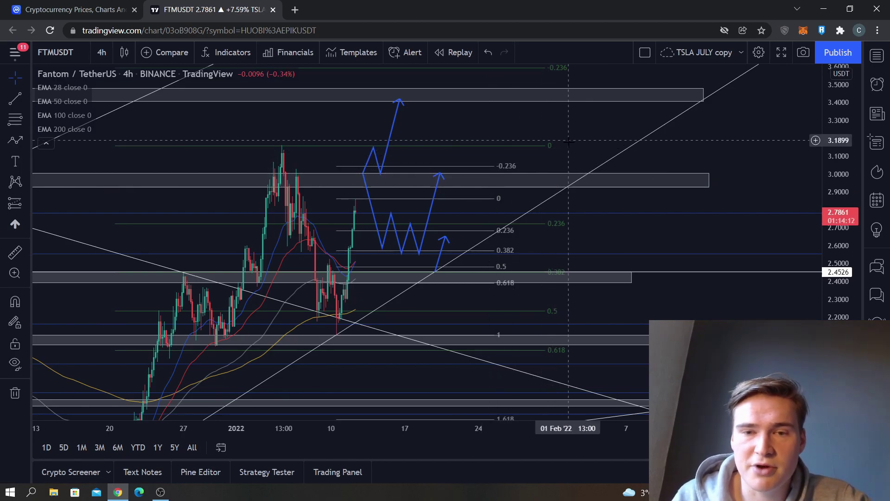
pyautogui.moveTo(566, 153); pyautogui.dragTo(570, 195)
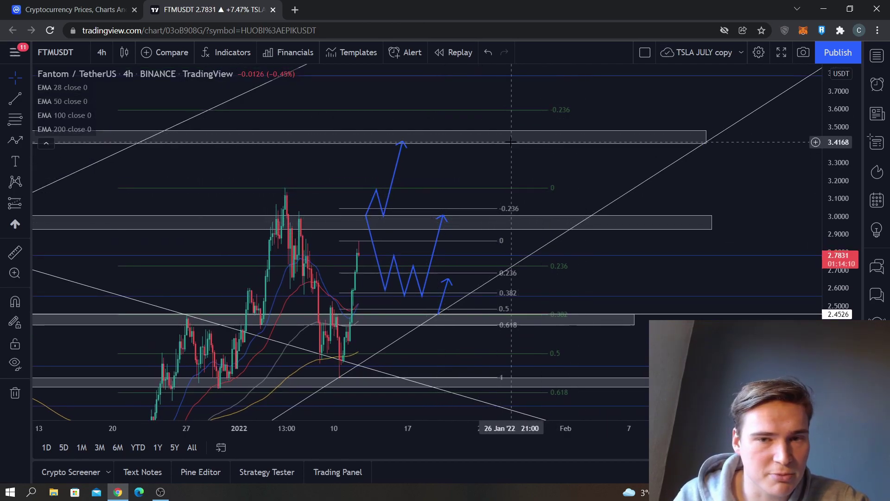
pyautogui.moveTo(580, 186); pyautogui.dragTo(593, 150)
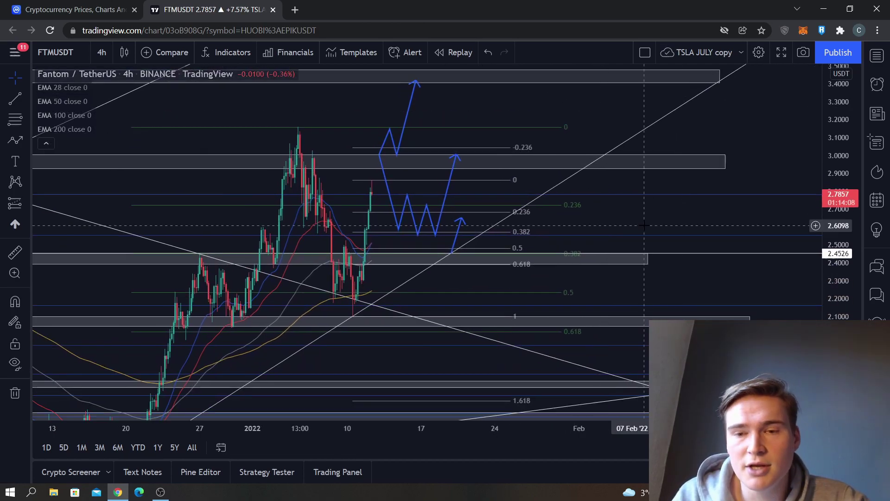
pyautogui.moveTo(645, 226); pyautogui.dragTo(644, 175)
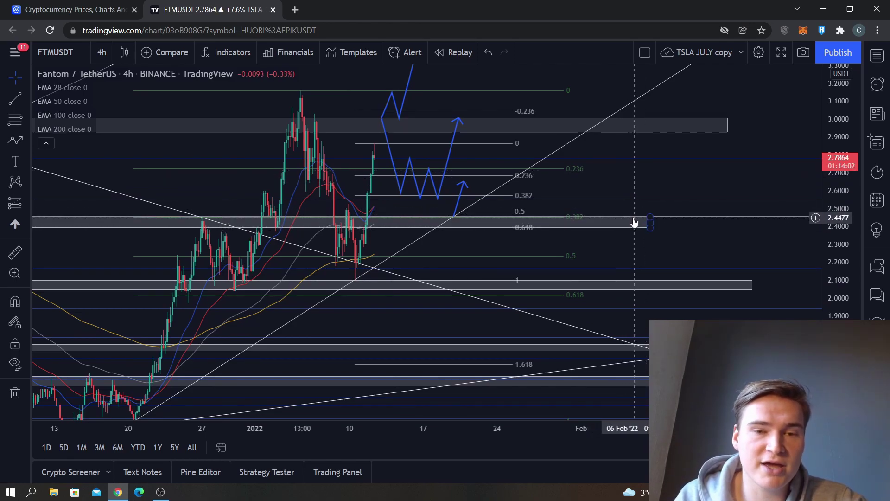
pyautogui.moveTo(647, 185); pyautogui.dragTo(648, 212)
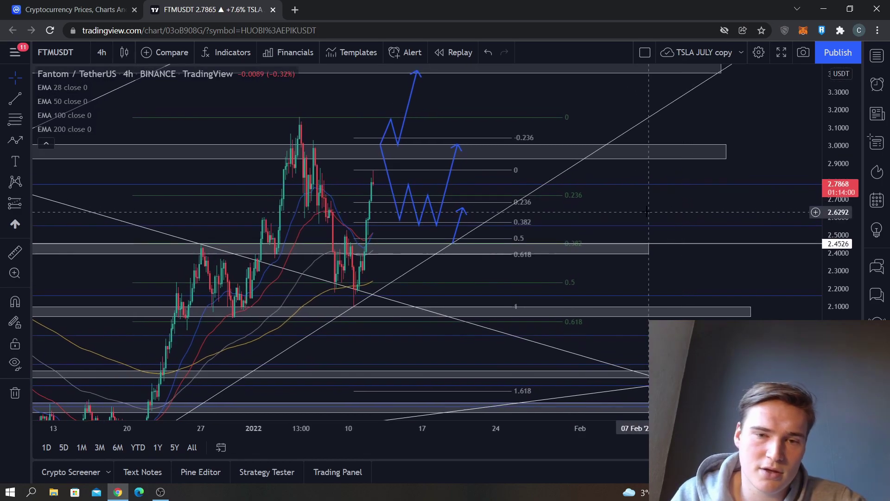
pyautogui.click(93, 10)
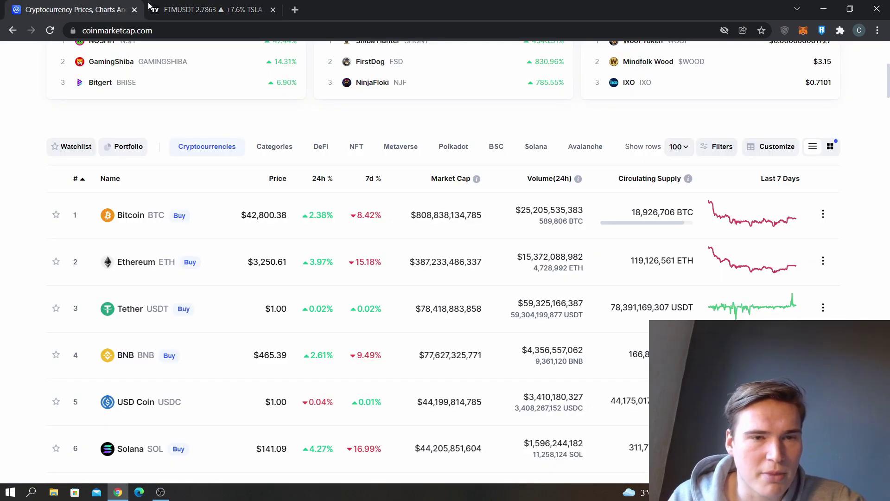
pyautogui.click(199, 10)
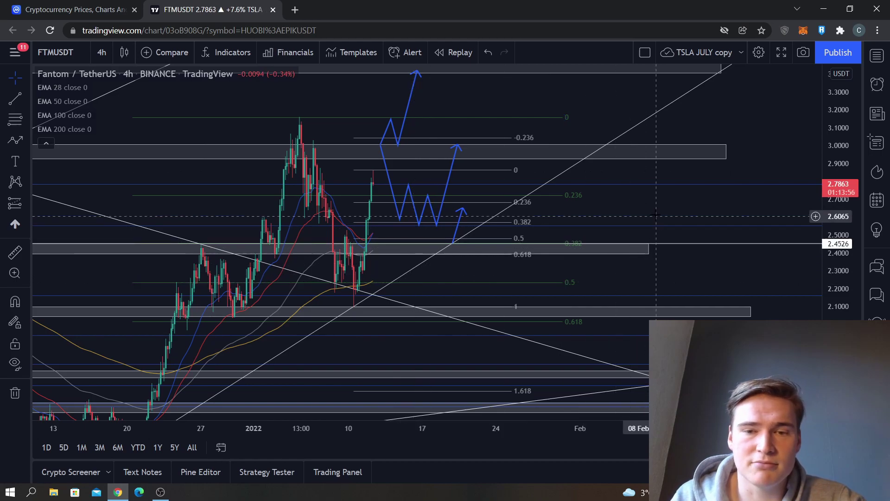
pyautogui.moveTo(655, 216); pyautogui.dragTo(642, 245)
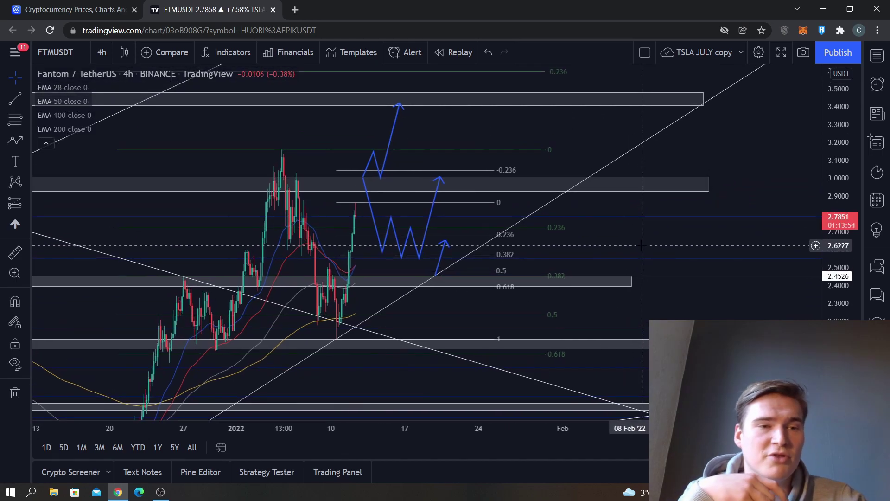